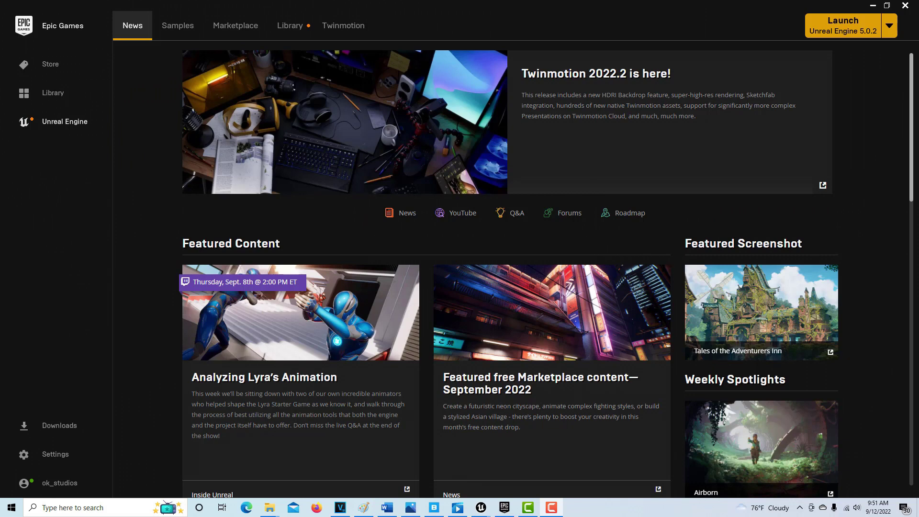
# Step: Launch Unreal Engine 5.0.2 and pick the Third Person template from the Games category
pyautogui.click(853, 26)
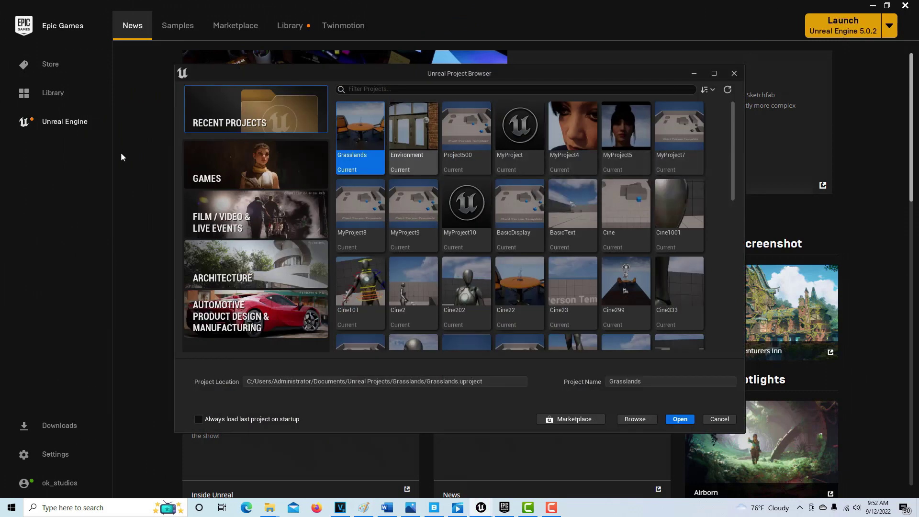
pyautogui.click(266, 169)
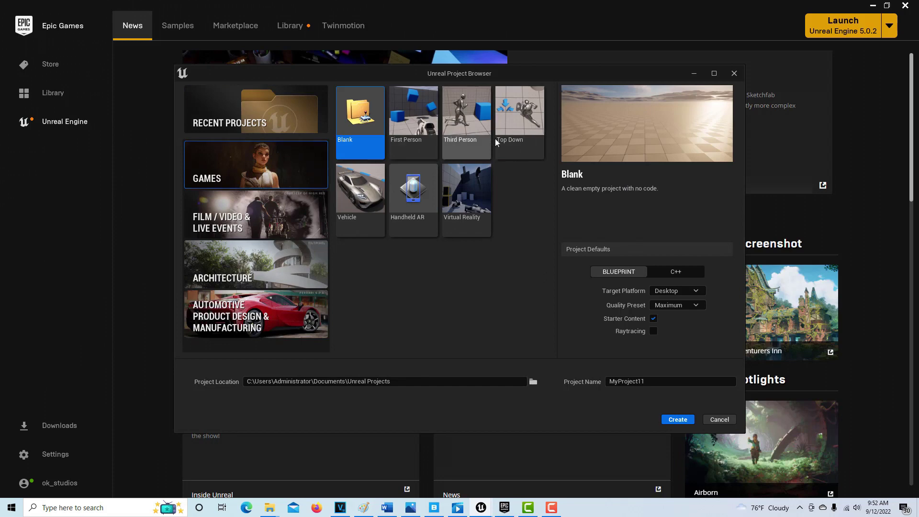
pyautogui.click(469, 125)
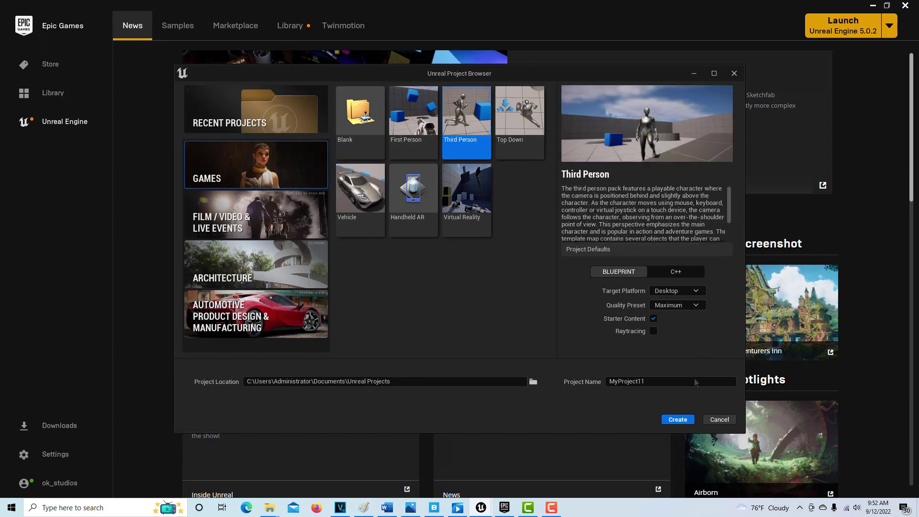
pyautogui.click(680, 420)
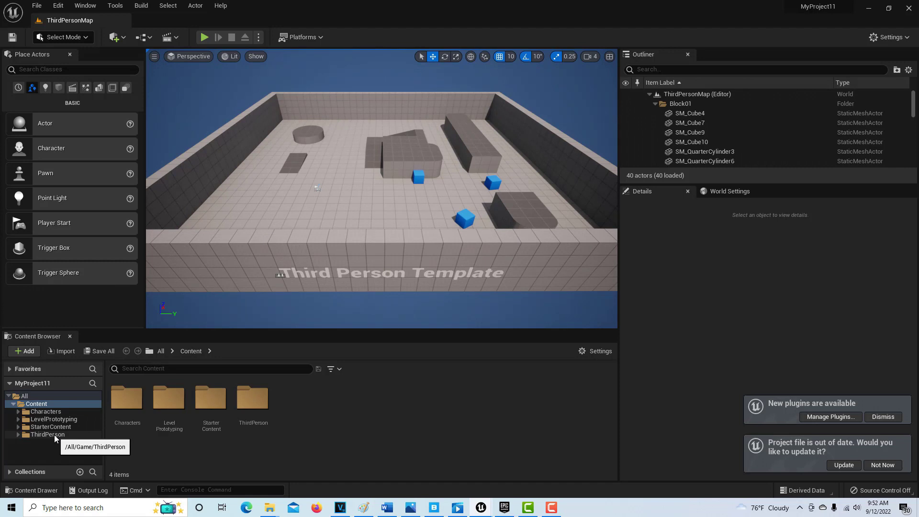
# Step: Open the Quick Add dropdown in the editor toolbar
pyautogui.click(116, 38)
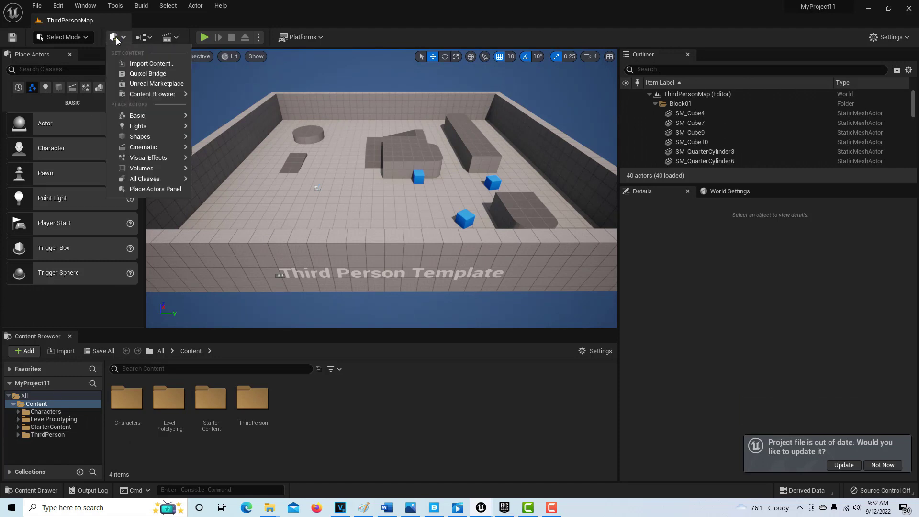
# Step: Launch Quixel Bridge, go to MetaHumans > My MetaHumans and view Test1's details
pyautogui.click(141, 77)
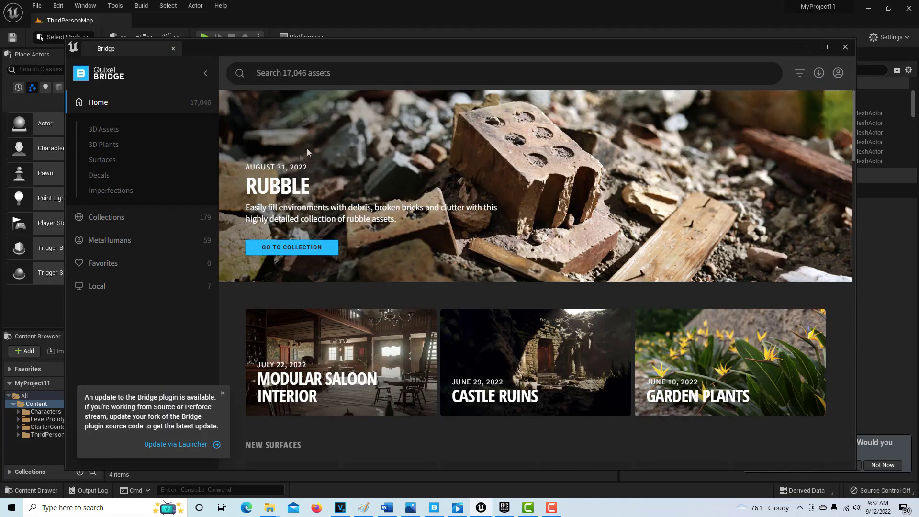
pyautogui.click(122, 245)
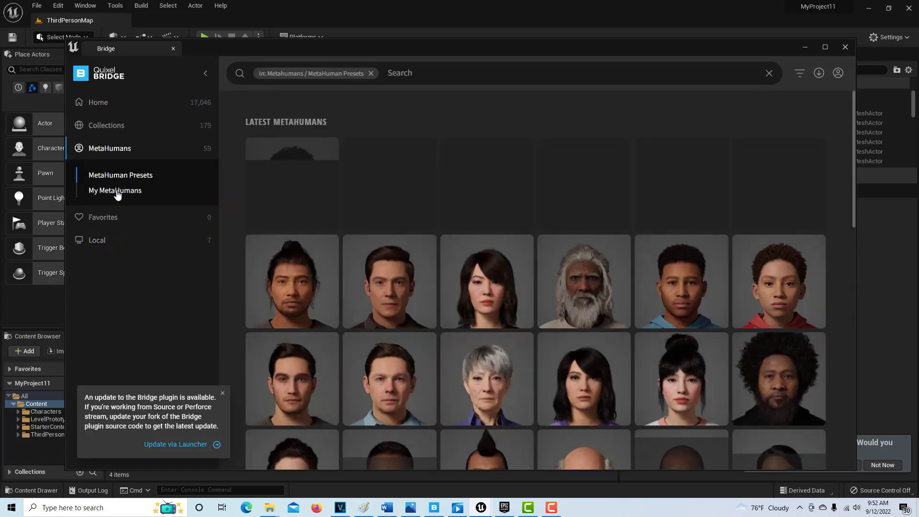
pyautogui.click(117, 192)
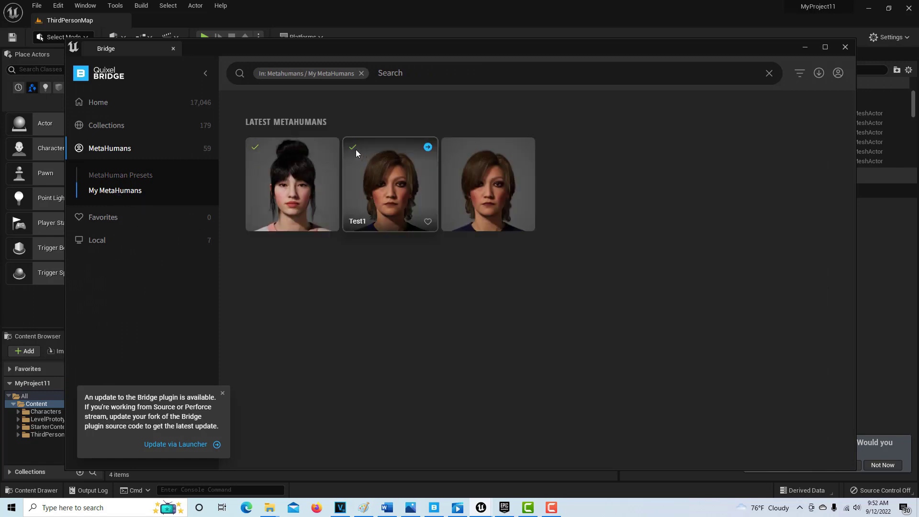
pyautogui.click(401, 179)
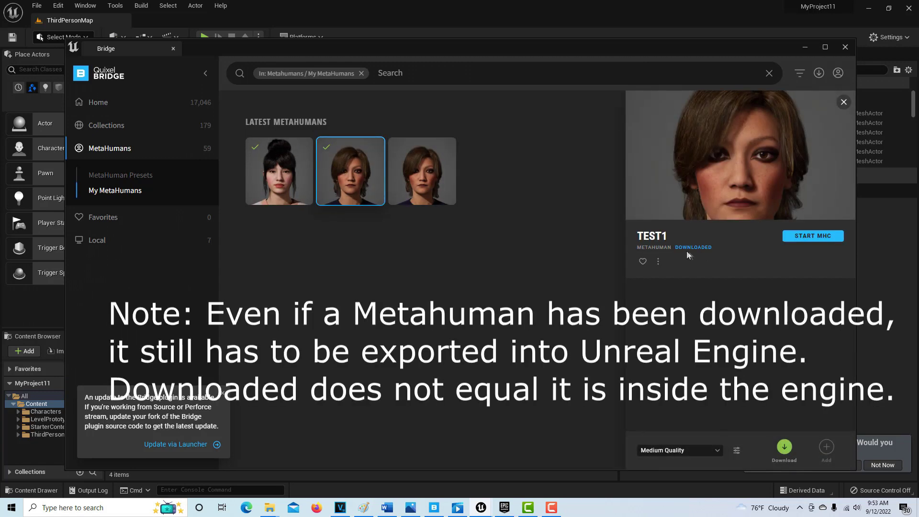
# Step: Switch between the MARY1 and Test1 details panels, ending on MARY1
pyautogui.click(280, 170)
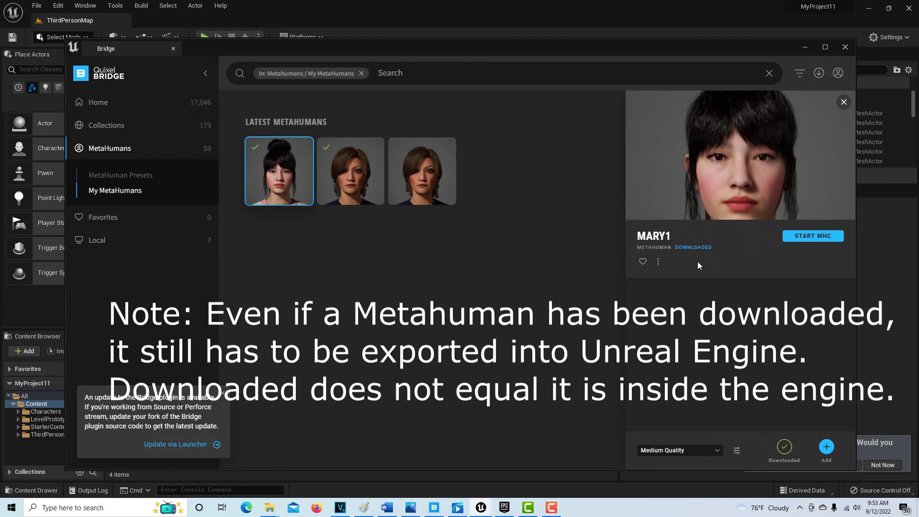
pyautogui.click(364, 179)
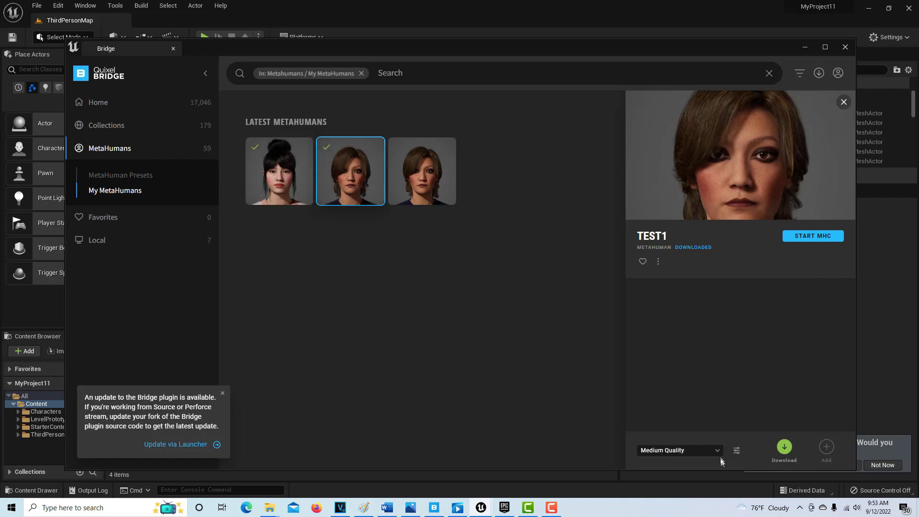
pyautogui.click(292, 183)
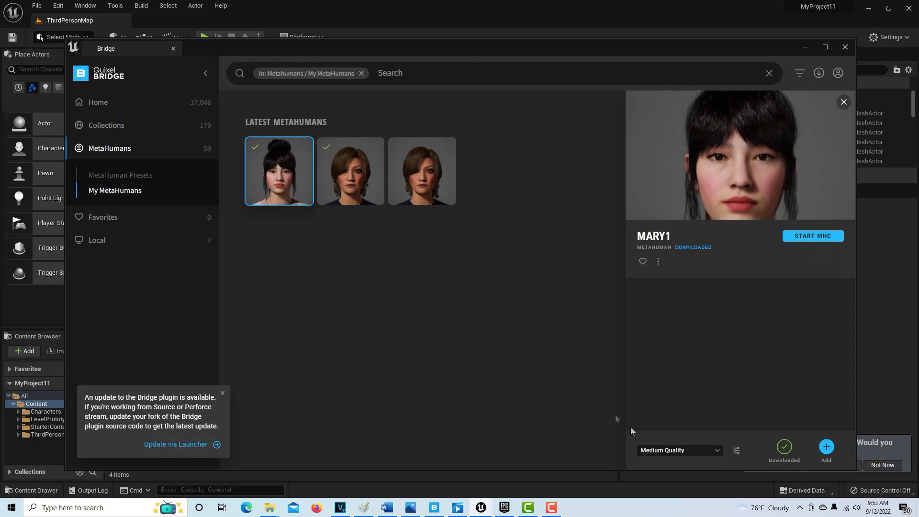
# Step: Set the export quality to Highest Quality and confirm Highest Quality on Test1
pyautogui.click(715, 452)
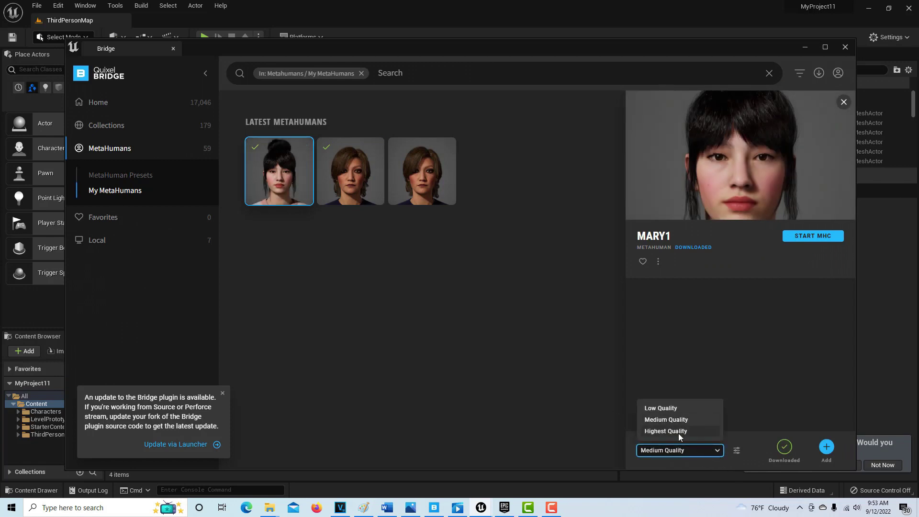
pyautogui.click(678, 434)
pyautogui.moveTo(292, 183)
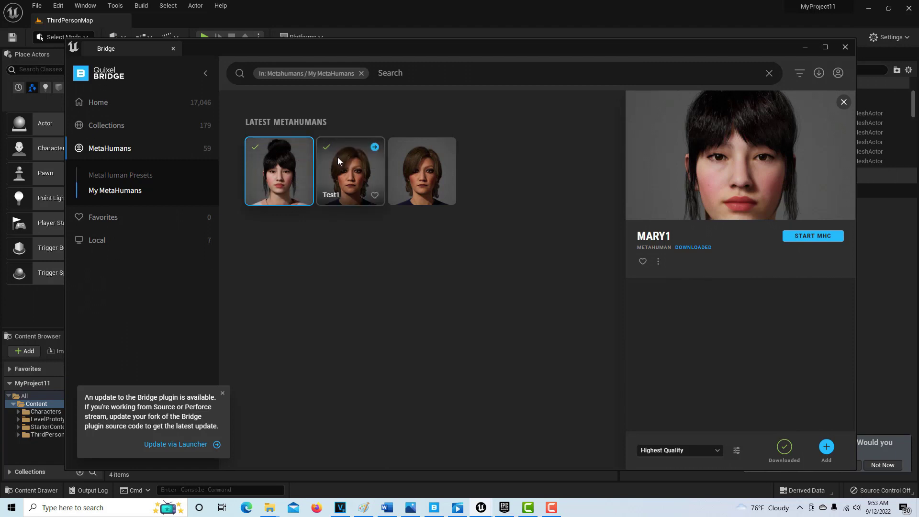
pyautogui.click(357, 175)
pyautogui.click(717, 452)
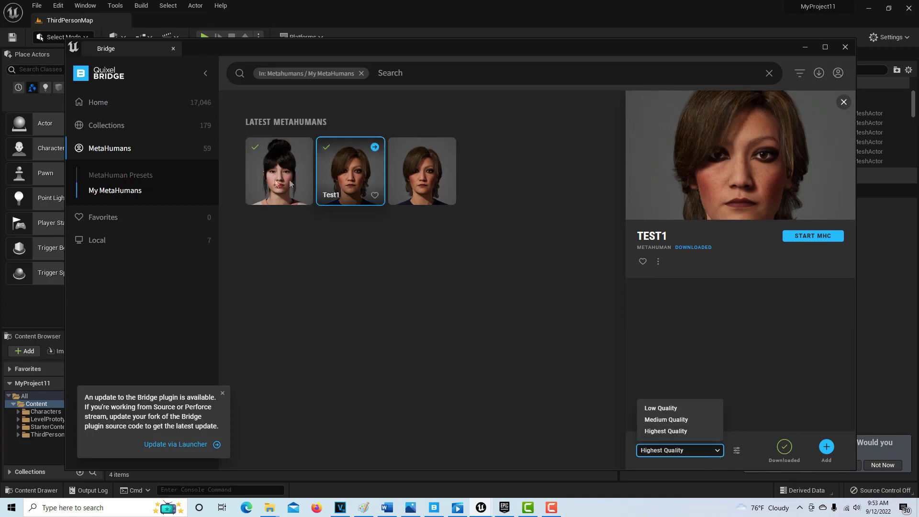
pyautogui.click(690, 453)
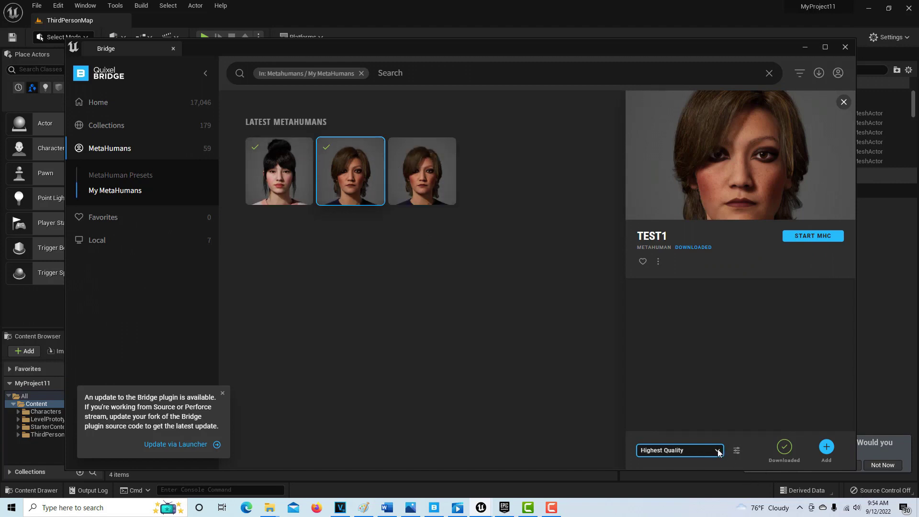
# Step: Set MARY1's export quality to Medium Quality
pyautogui.click(290, 170)
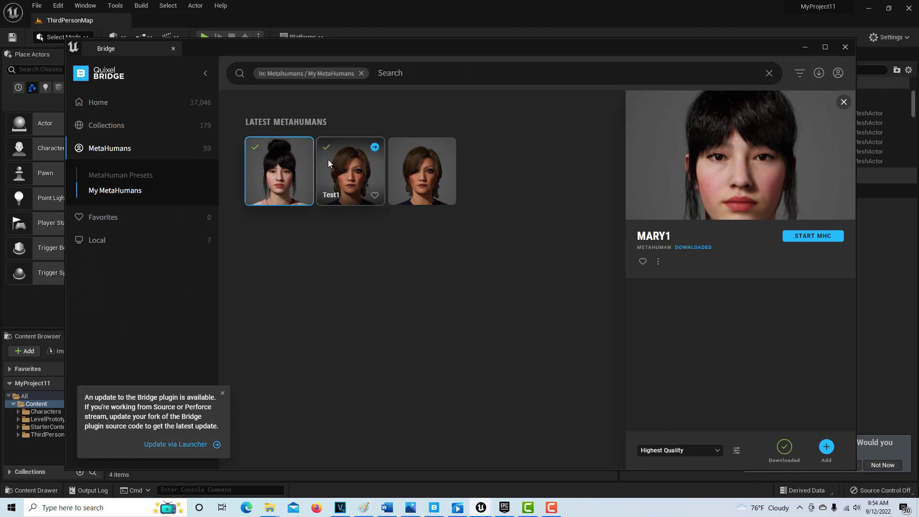
pyautogui.click(713, 451)
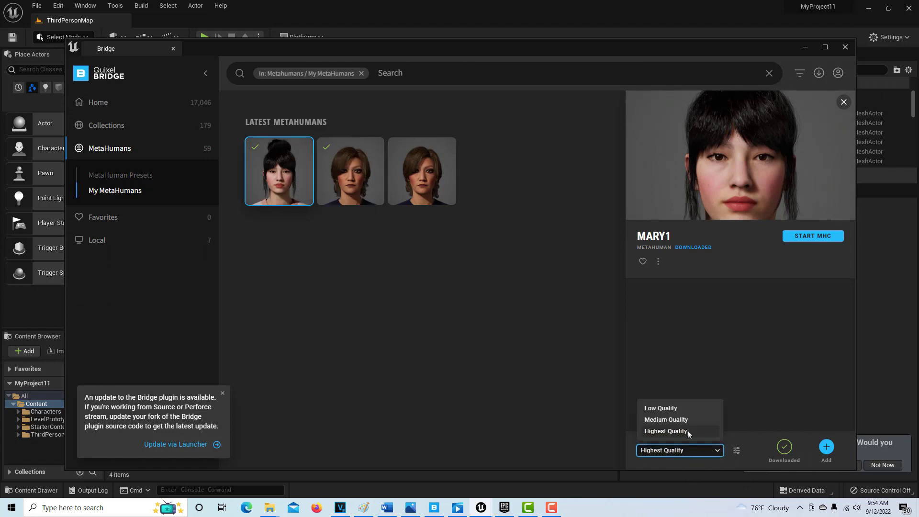
pyautogui.click(683, 420)
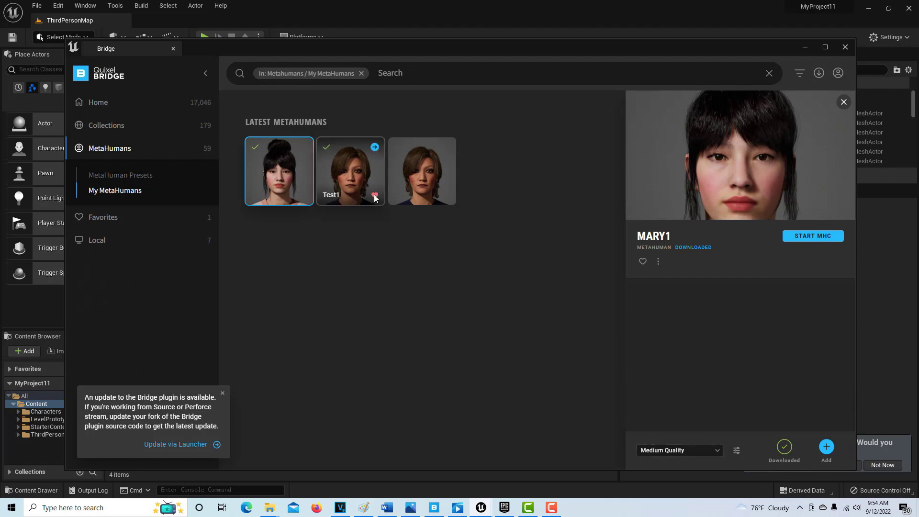
# Step: Export Test1, enable its missing plugins and project settings, restart, and return to MetaHumans
pyautogui.click(374, 148)
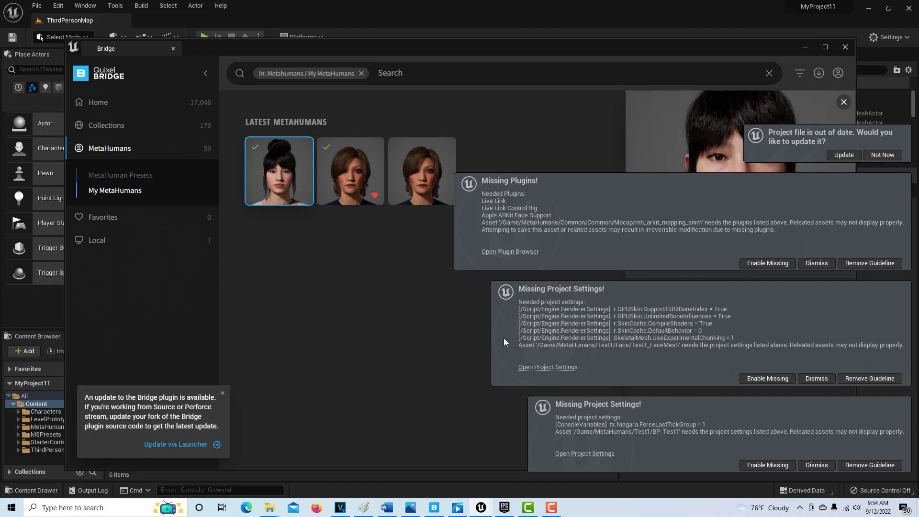
pyautogui.click(757, 264)
pyautogui.click(772, 376)
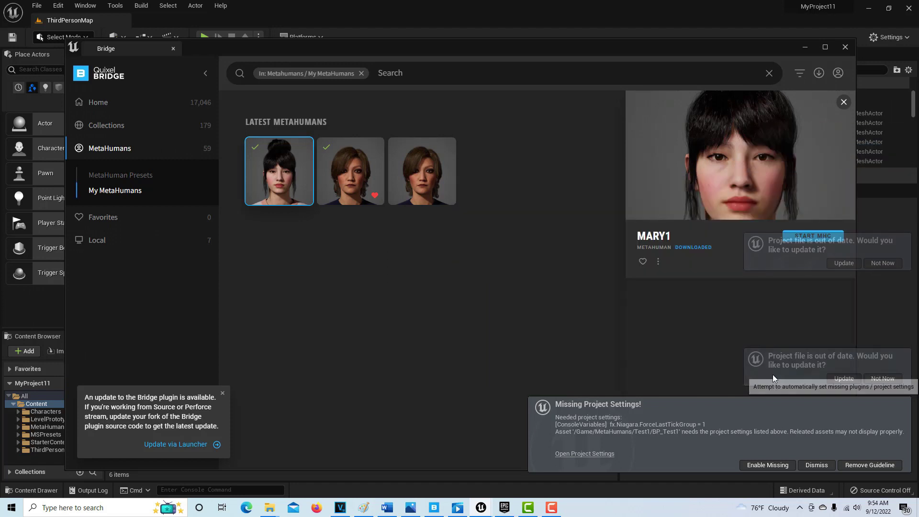
pyautogui.click(780, 465)
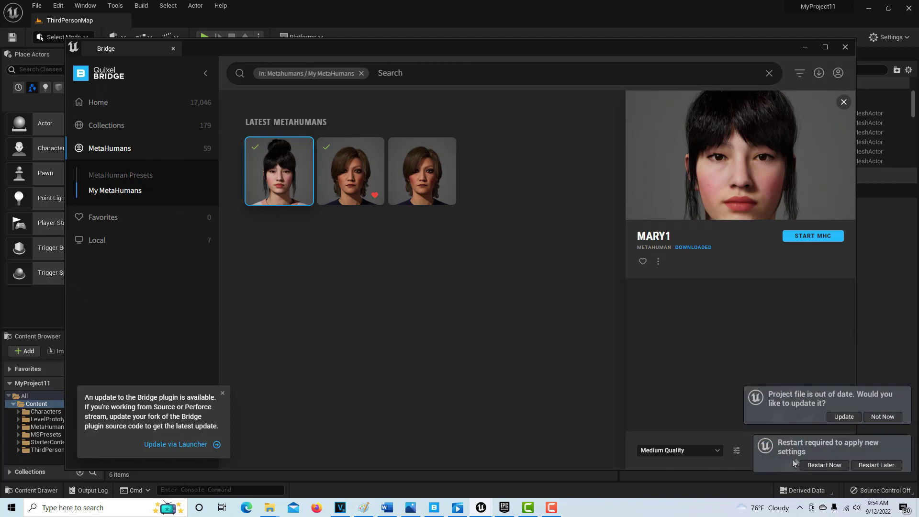
pyautogui.click(824, 465)
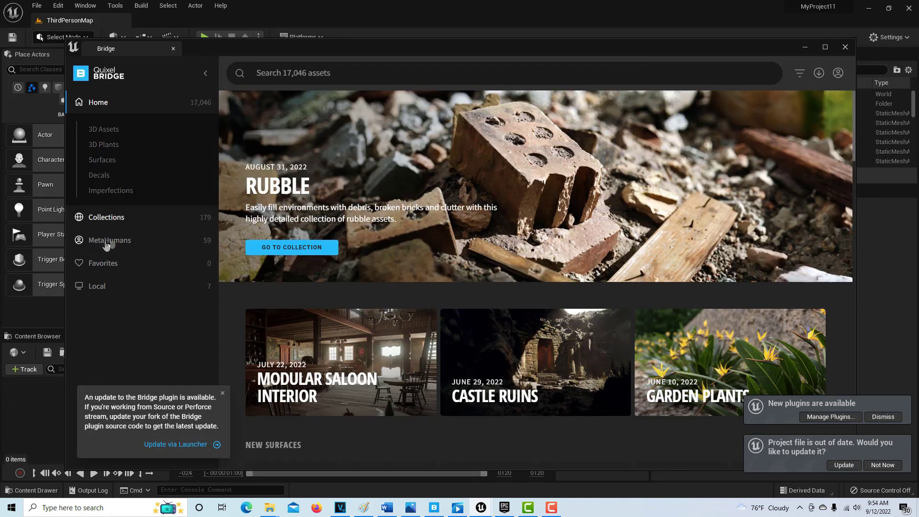
pyautogui.click(107, 243)
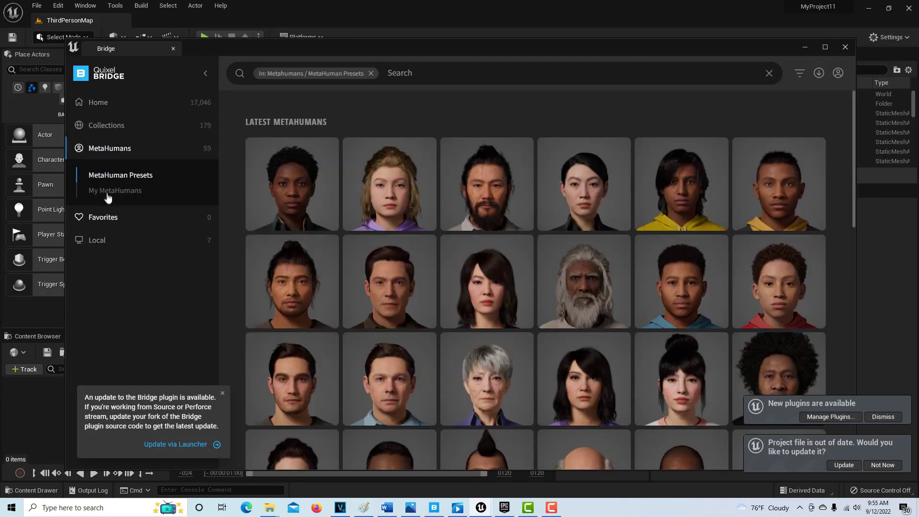
# Step: Show My MetaHumans and select the Test1 tile to view its details
pyautogui.click(108, 194)
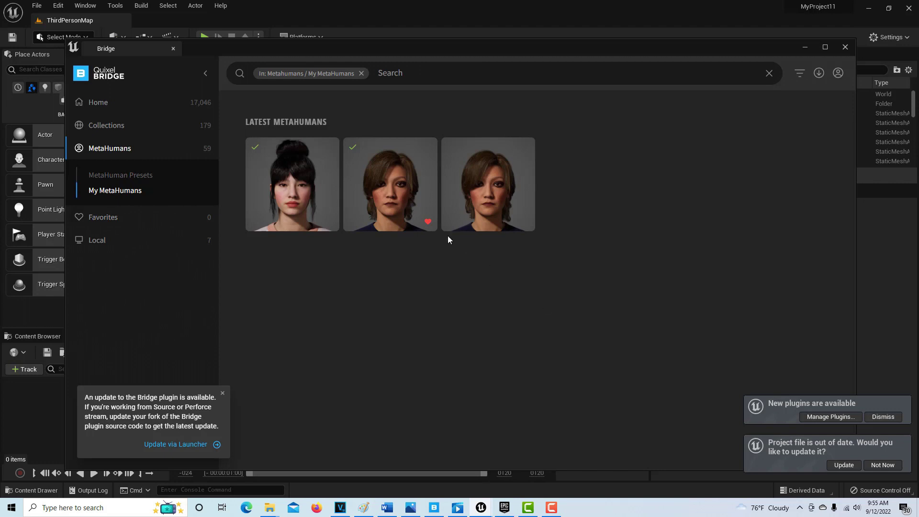
pyautogui.click(398, 185)
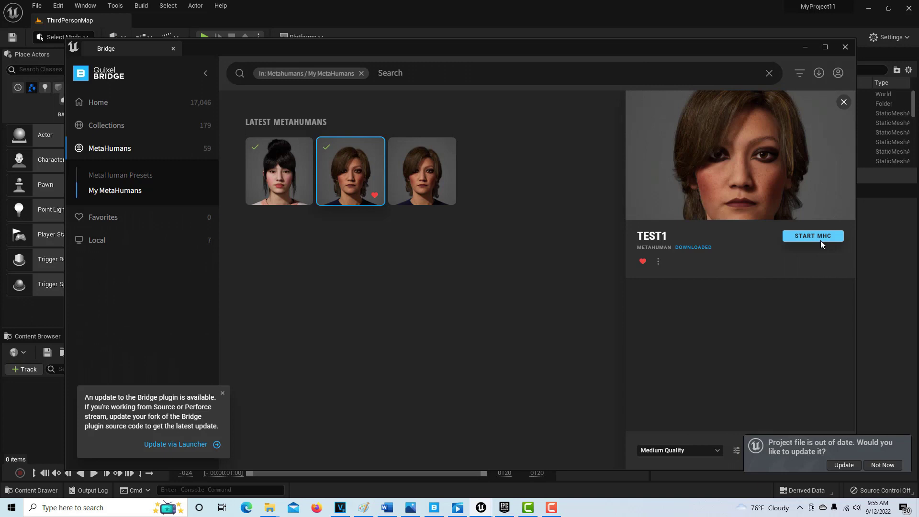
# Step: Minimize Bridge and open Content > MetaHumans > Test1 in the Content Browser
pyautogui.click(805, 47)
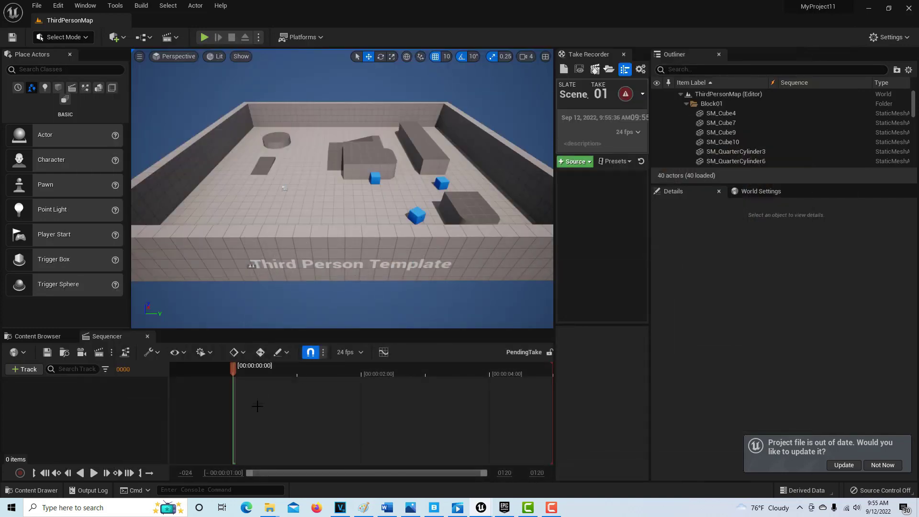
pyautogui.click(45, 337)
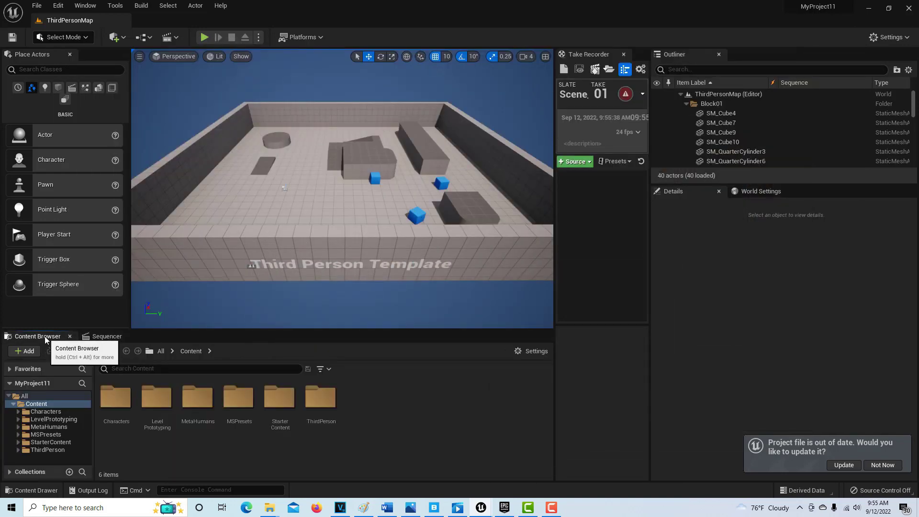
pyautogui.click(57, 428)
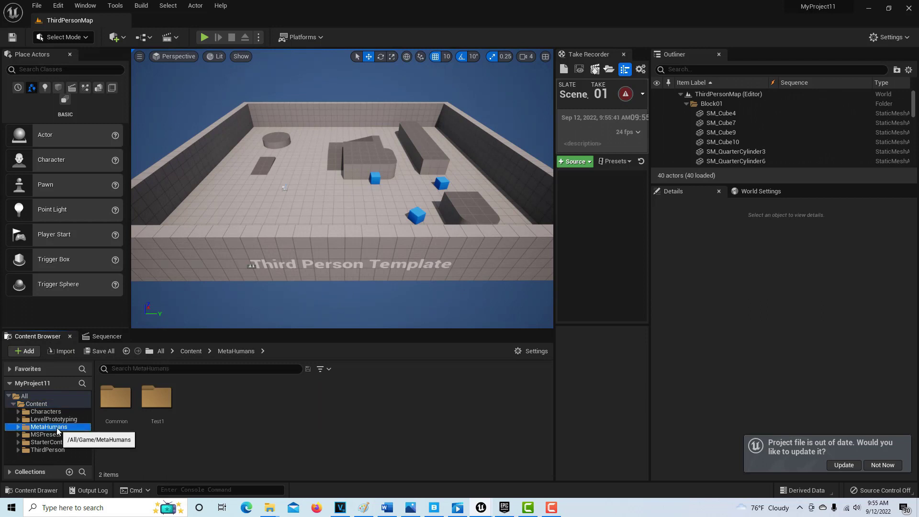
pyautogui.doubleClick(151, 406)
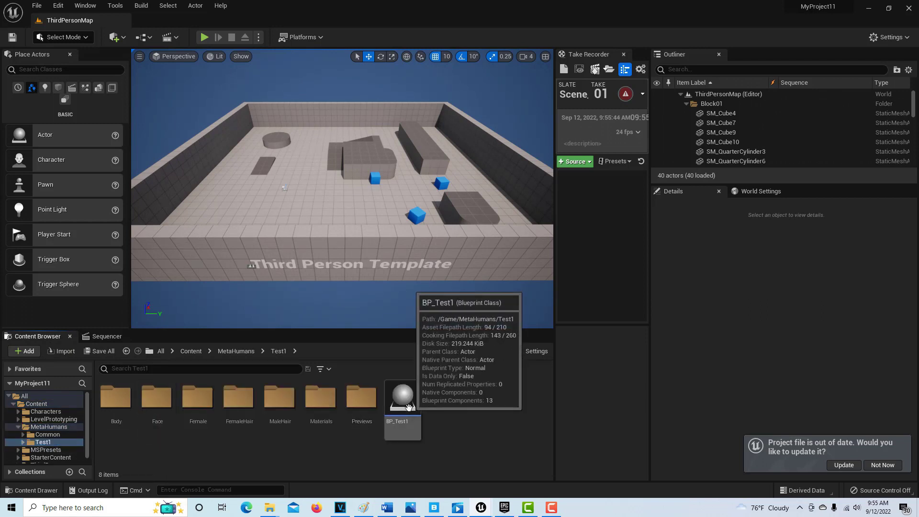